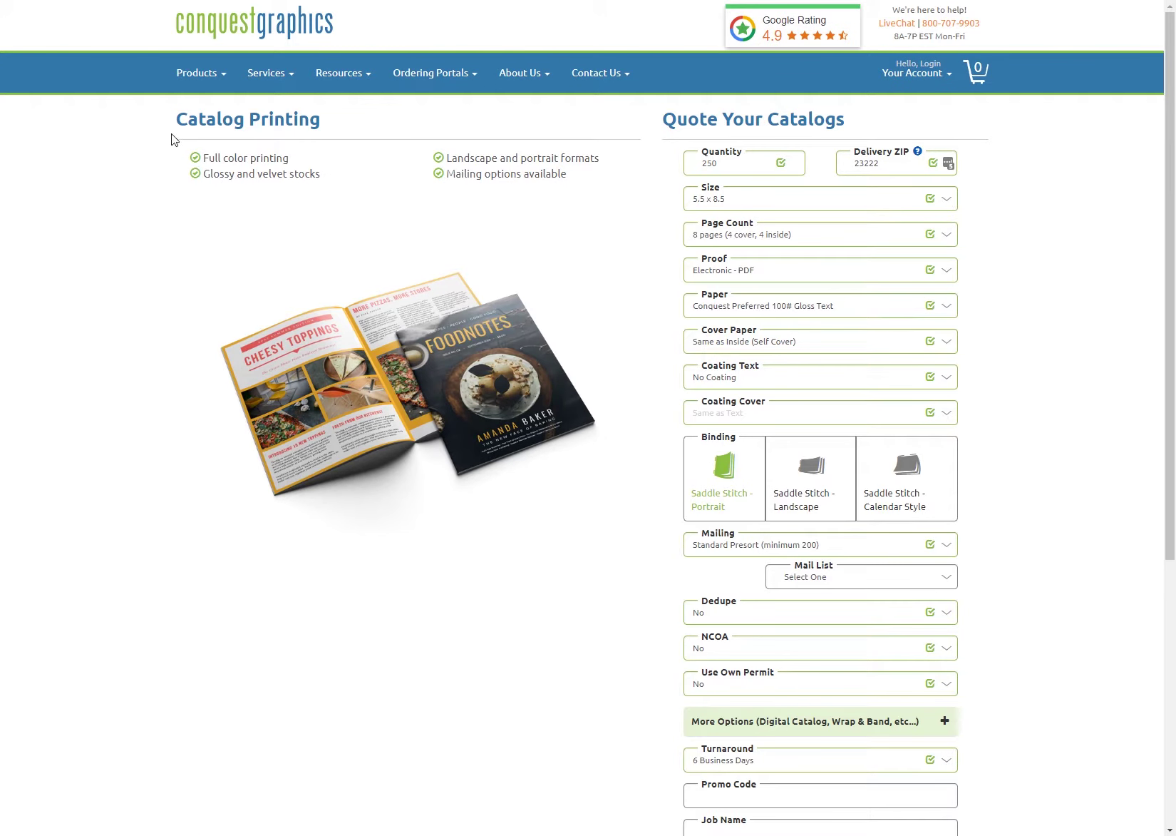
Step: Look over the mailing service and list source options unchanged, then go to Products for Mail Lists
click(722, 544)
click(722, 544)
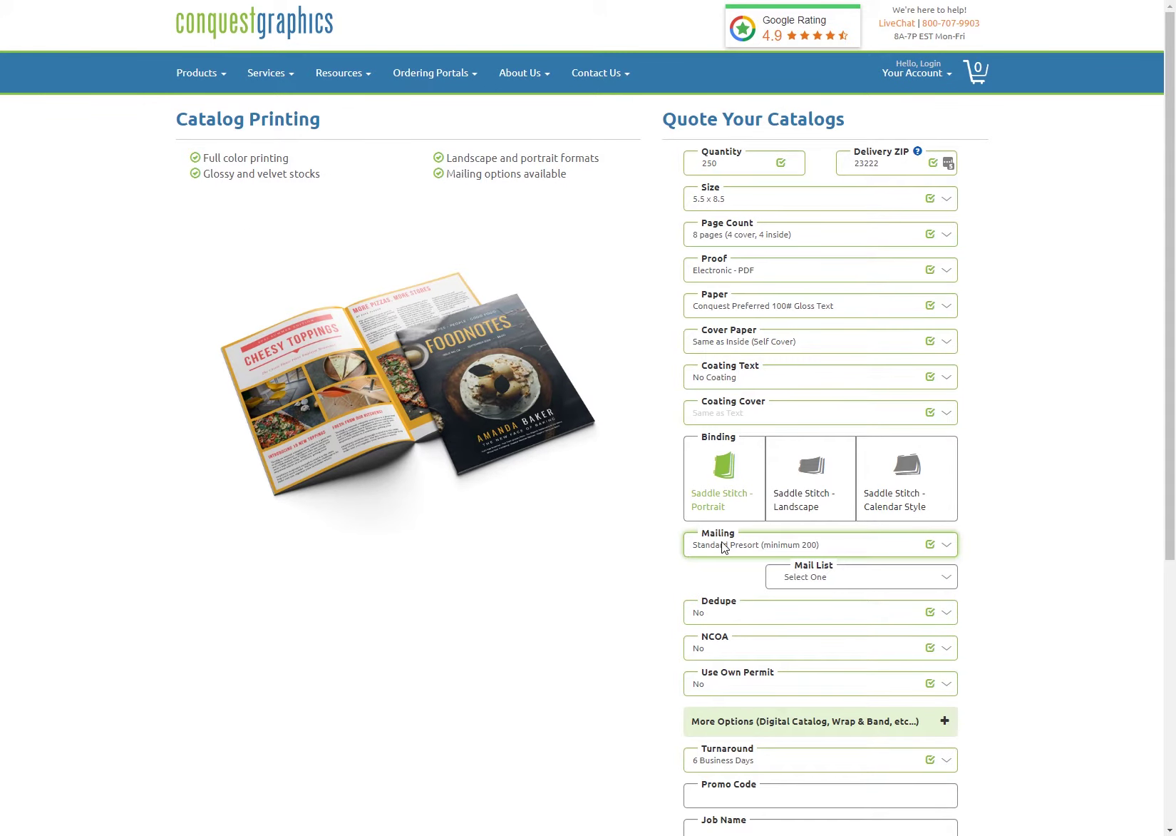
click(817, 578)
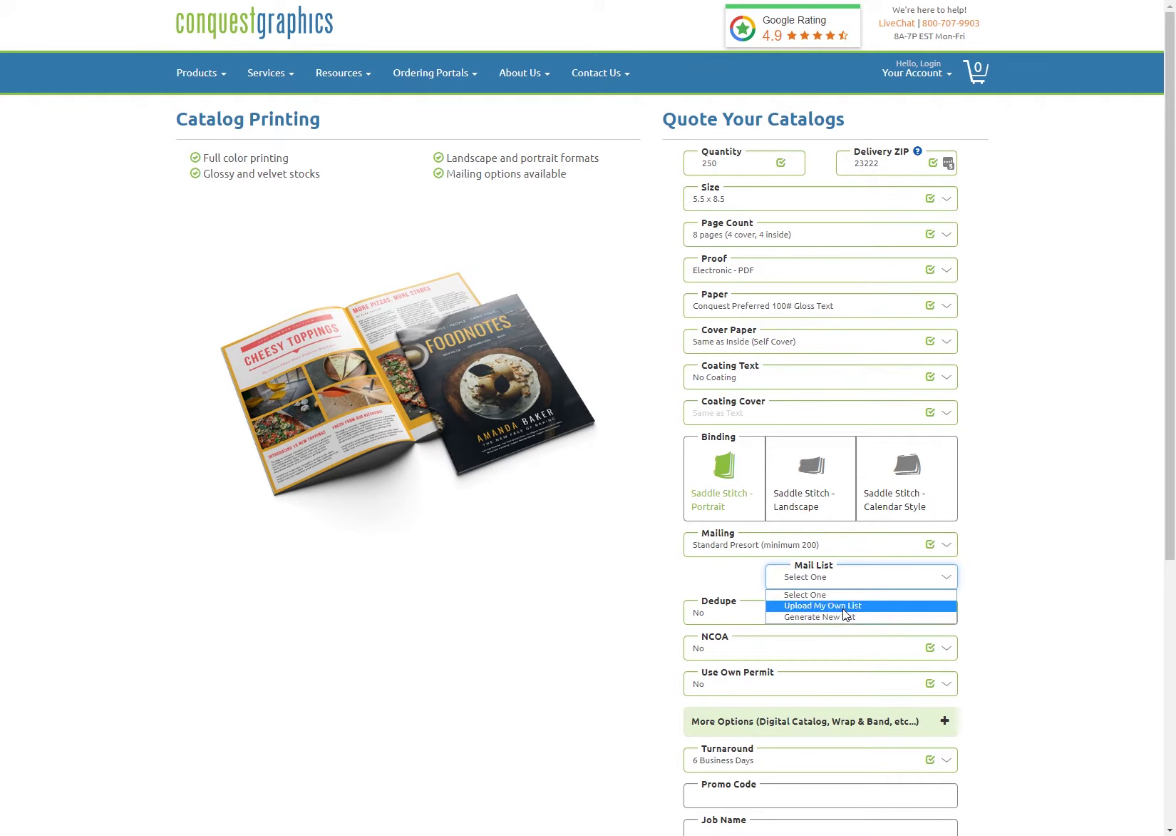
click(381, 673)
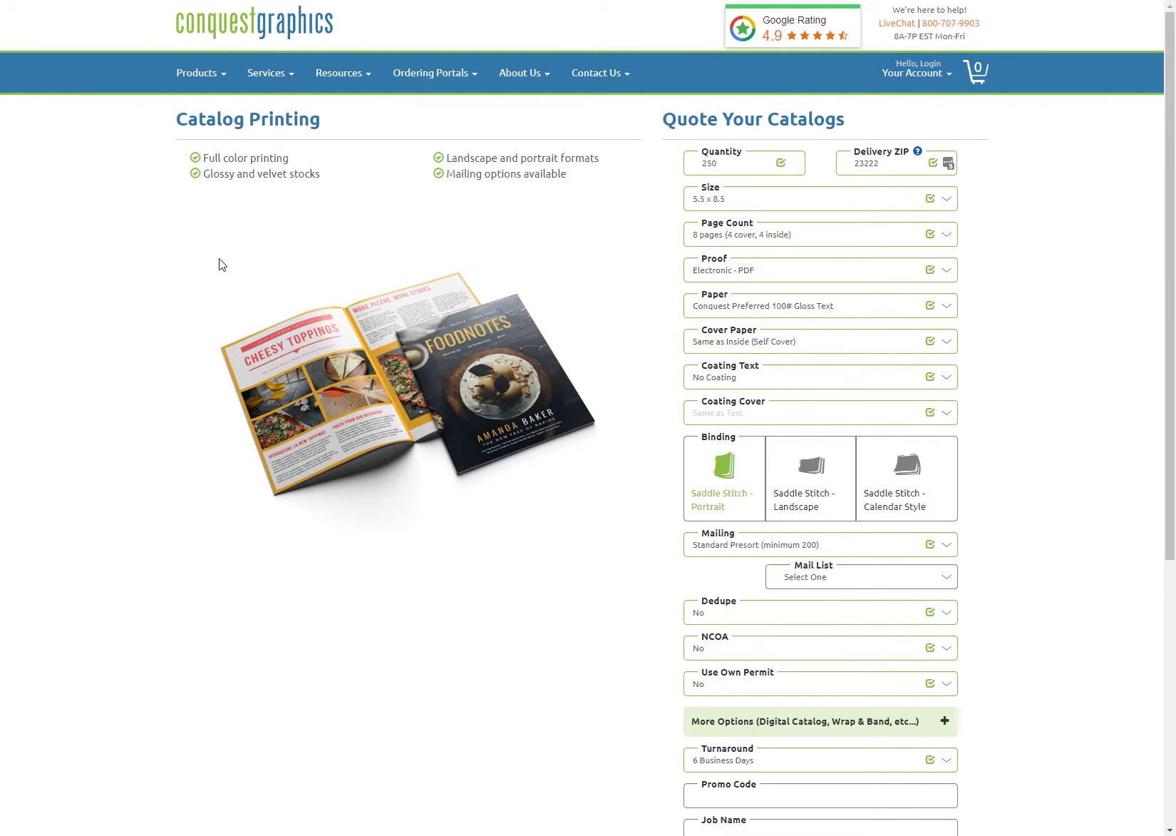
click(189, 82)
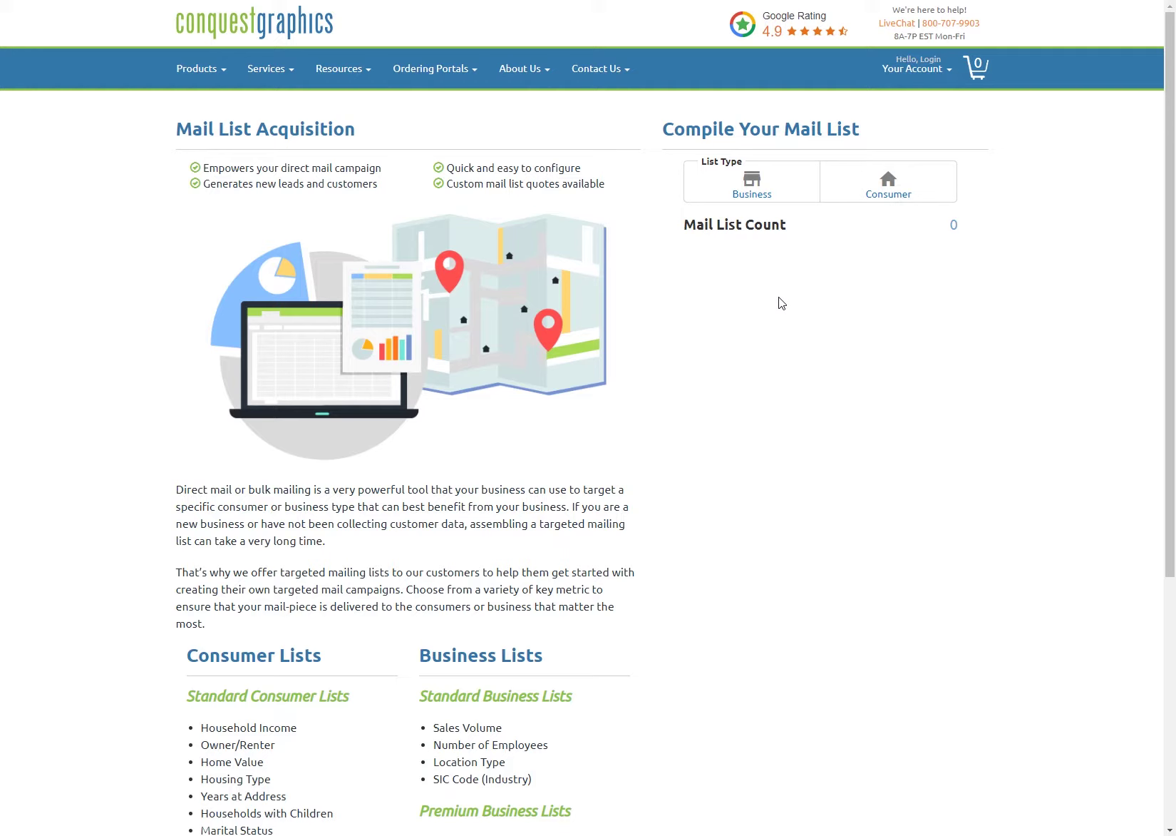
Step: Choose a Business list searched by Radius, briefly trying the zip code option first
click(756, 187)
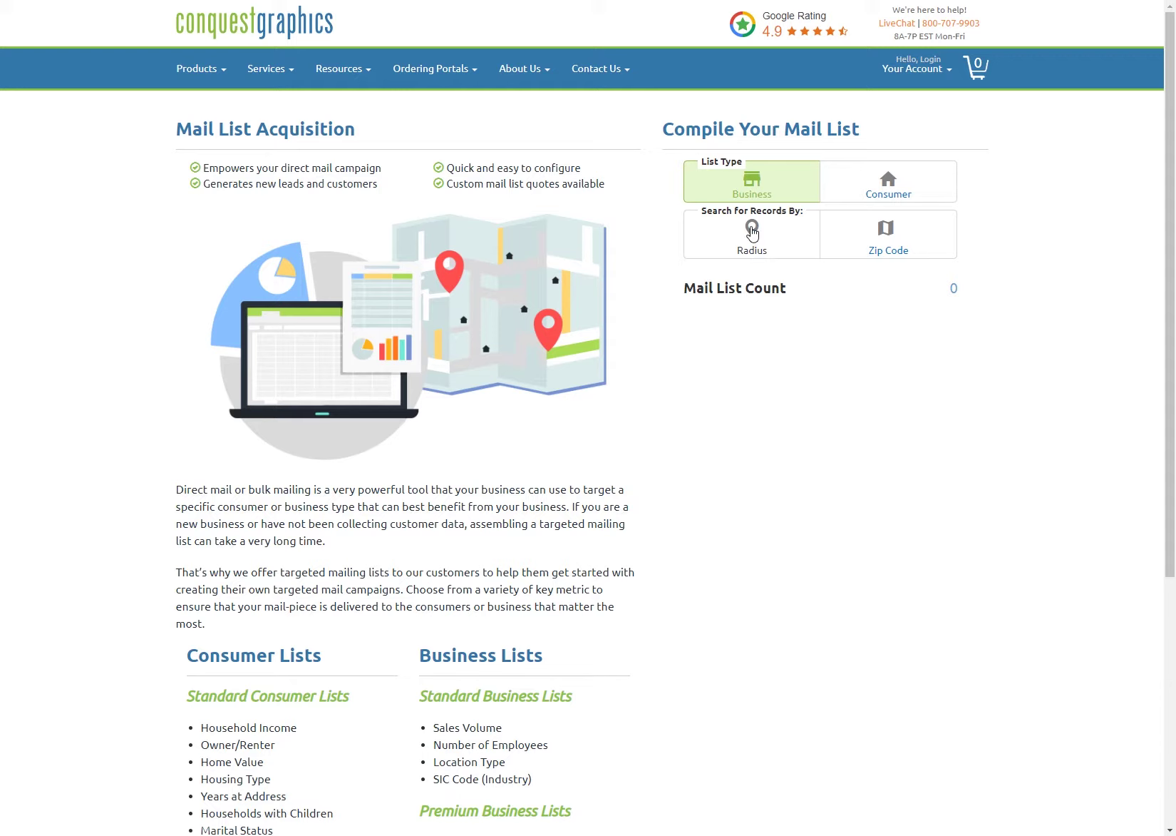
click(745, 250)
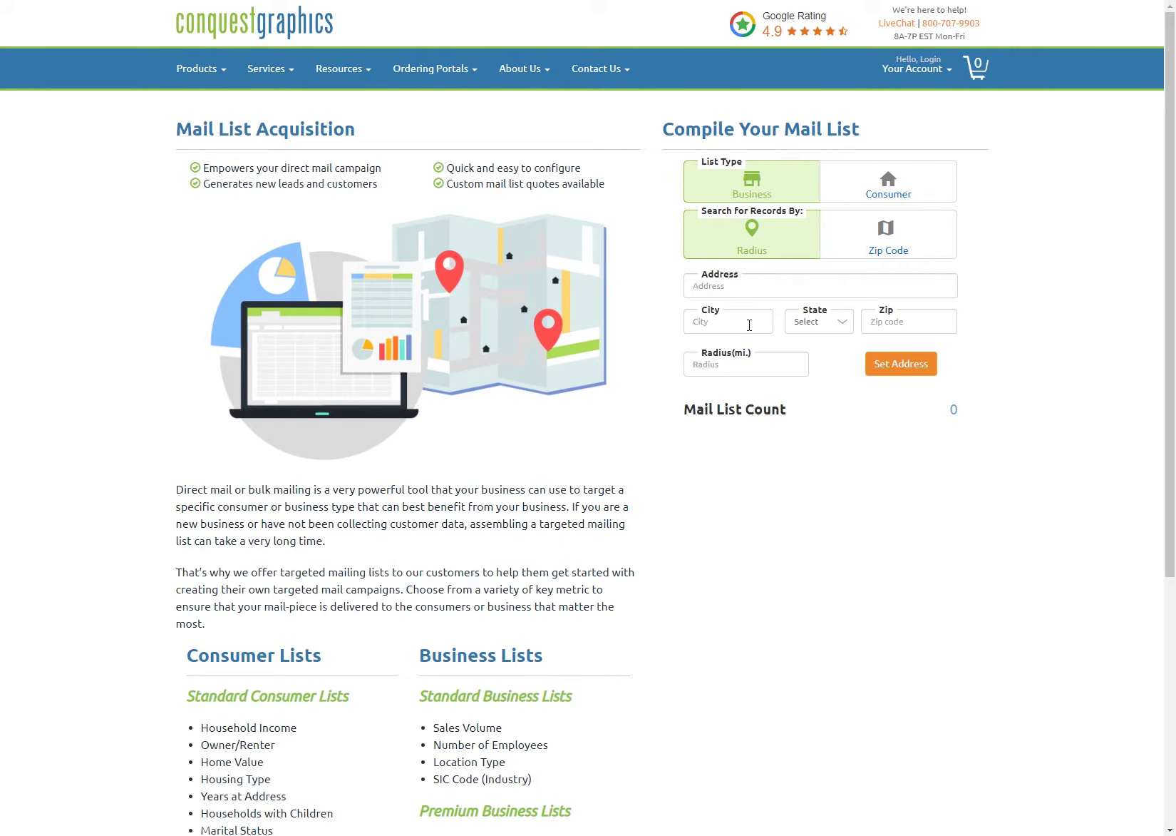
click(744, 285)
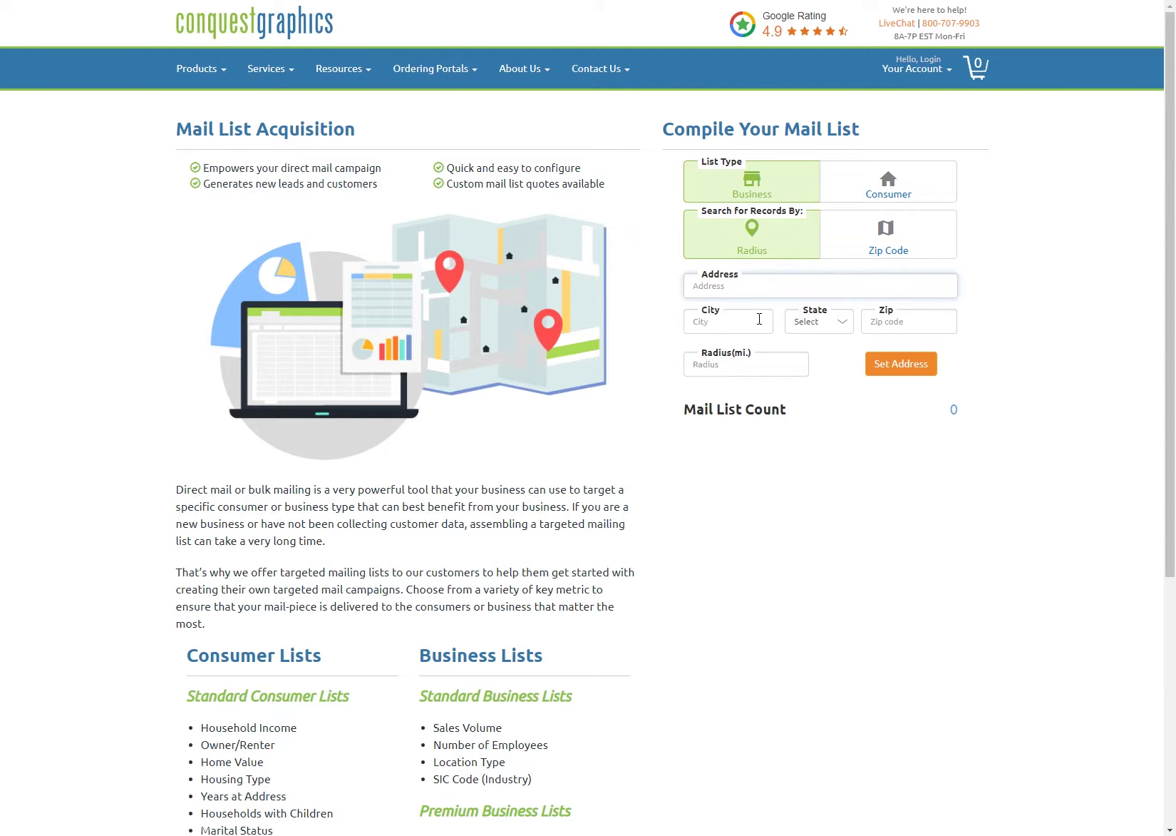
click(873, 246)
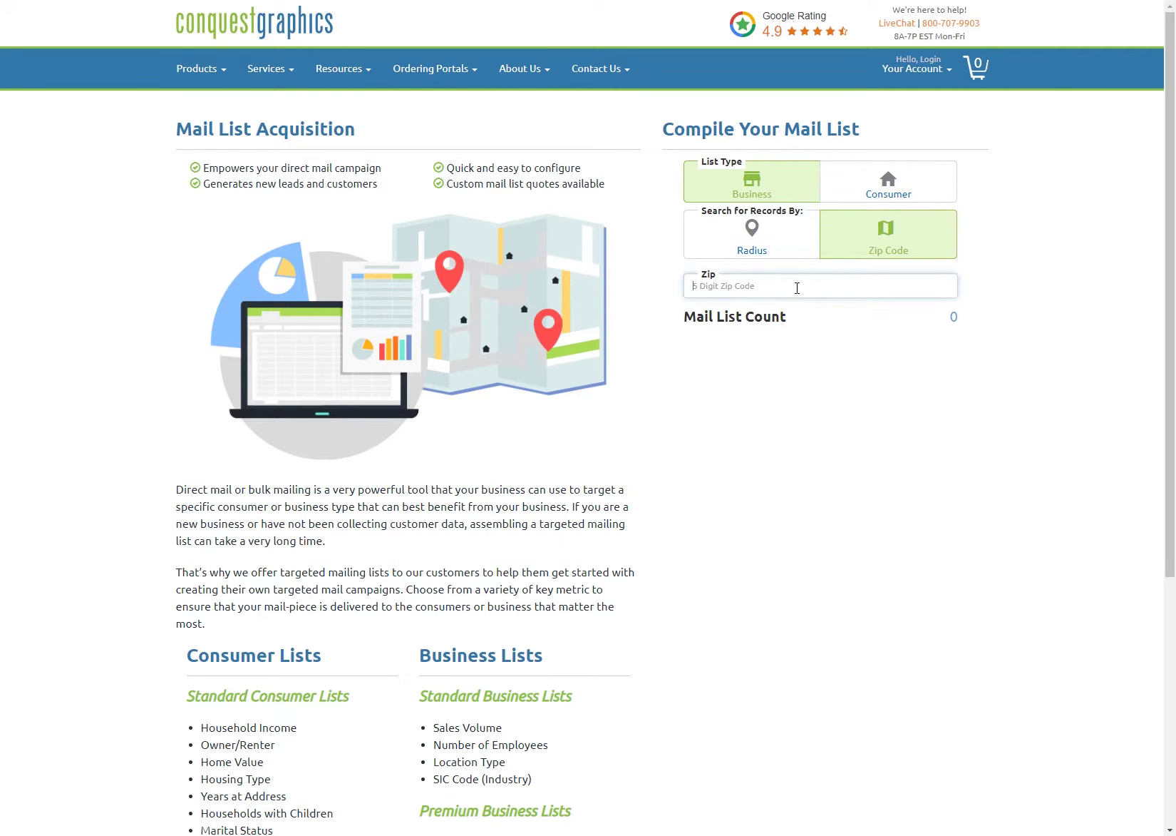
click(782, 253)
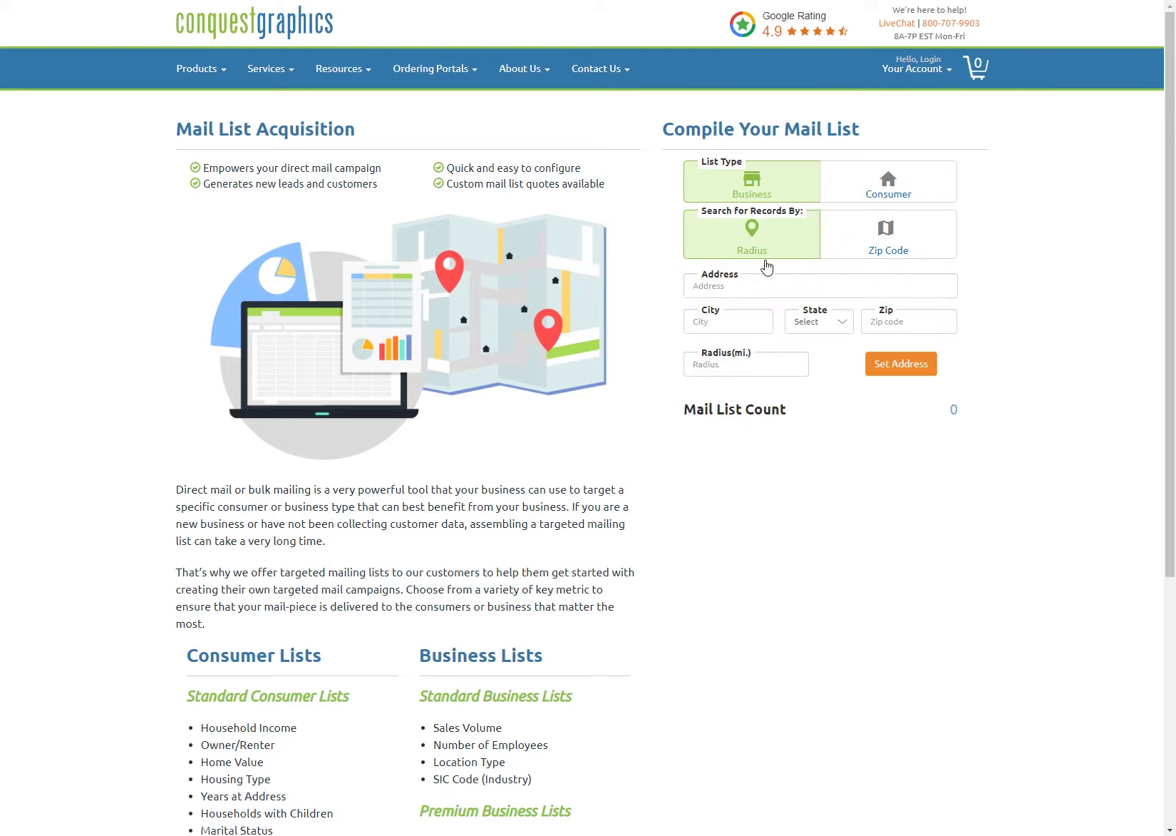
click(760, 286)
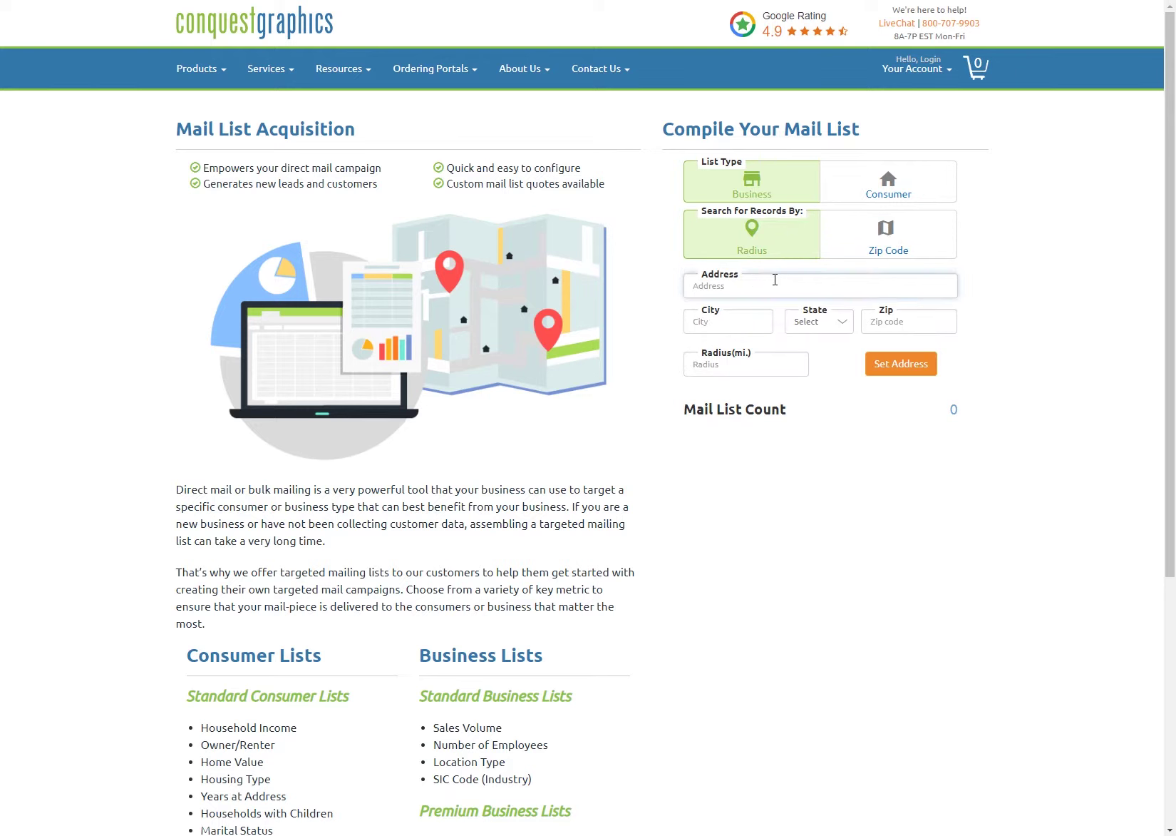
Step: Fill in the search street address in Richmond, VA with its zip code and a 5-mile radius
key(Tab)
text(Richm)
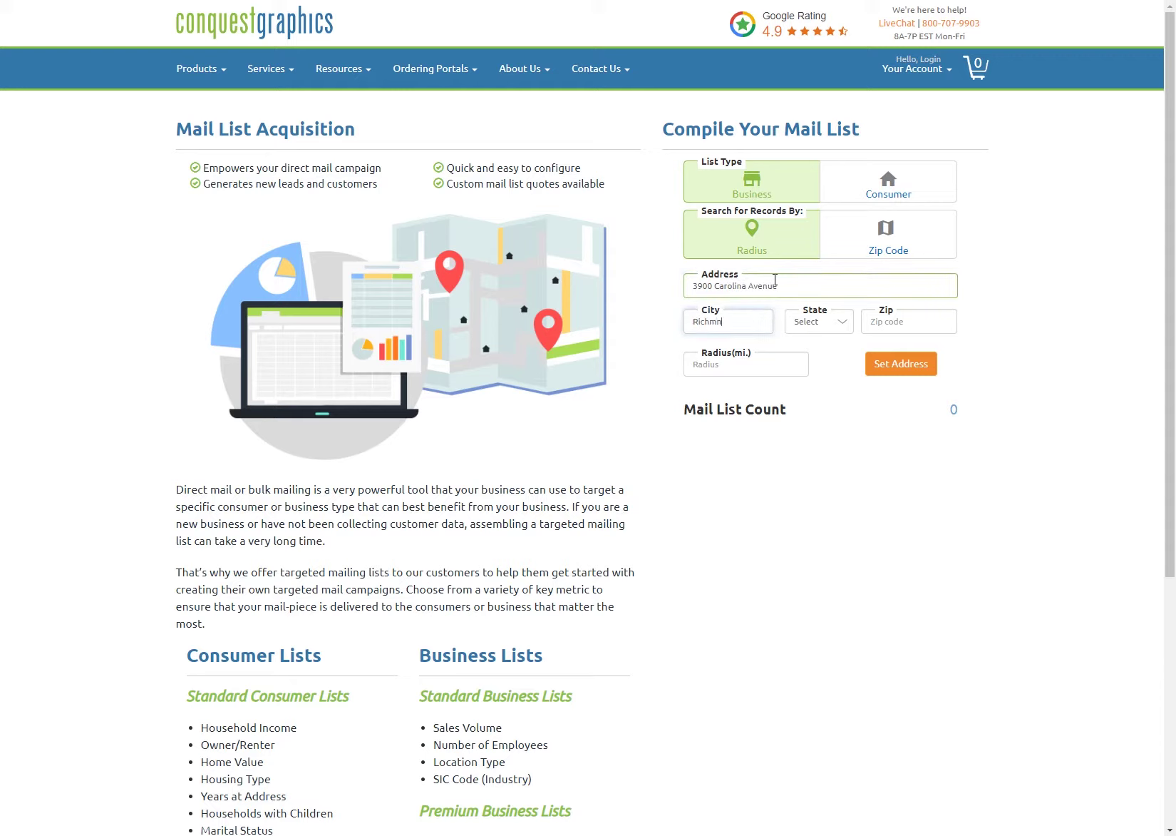
text(ond)
key(Tab)
key(v)
key(Tab)
text(23222)
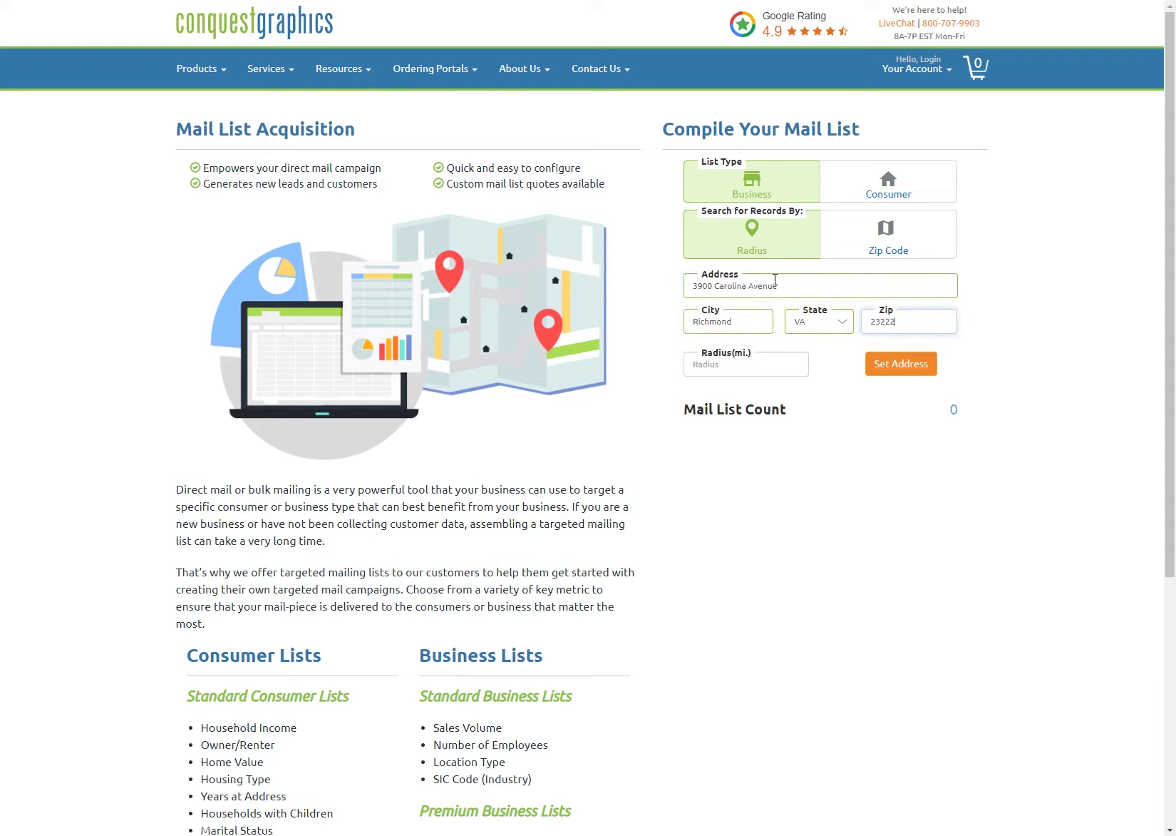
key(Tab)
text(5)
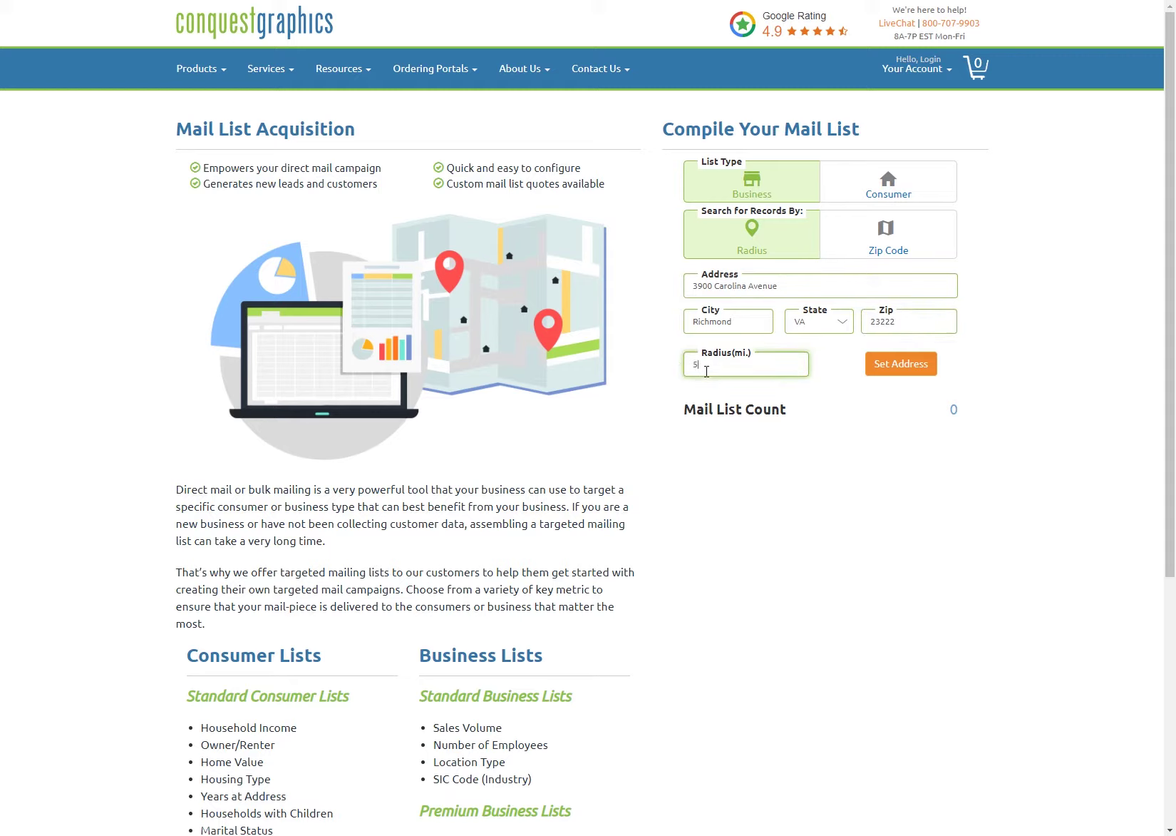
Step: Apply the 5-mile radius search and select the up to $500K and $50K–$1M Sales Volume ranges
click(896, 369)
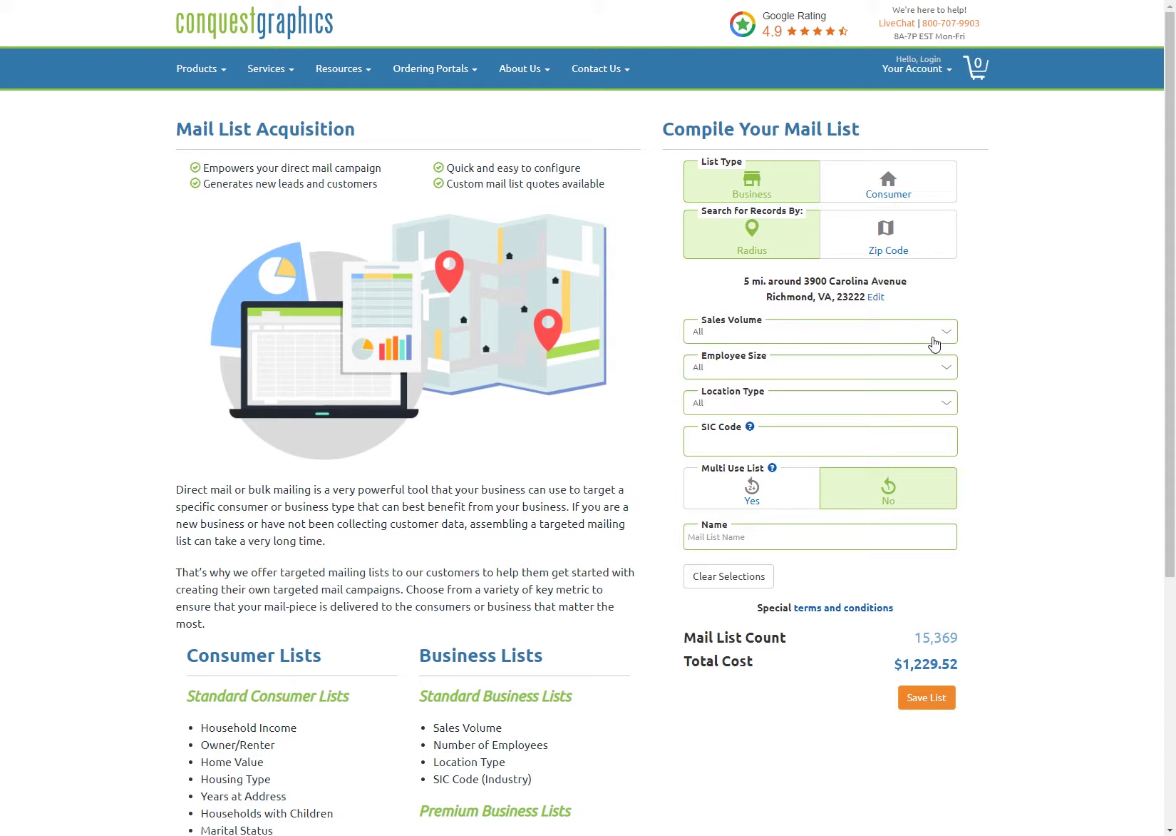
click(893, 341)
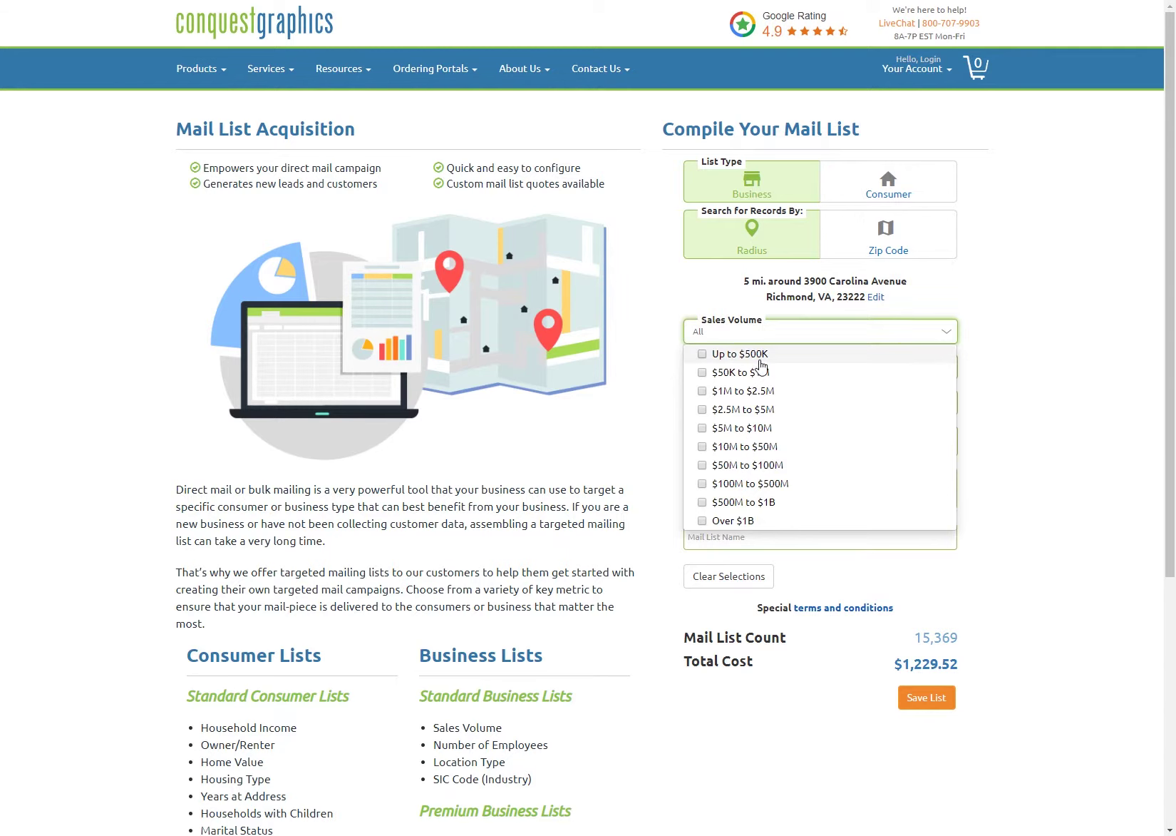
click(760, 360)
click(753, 370)
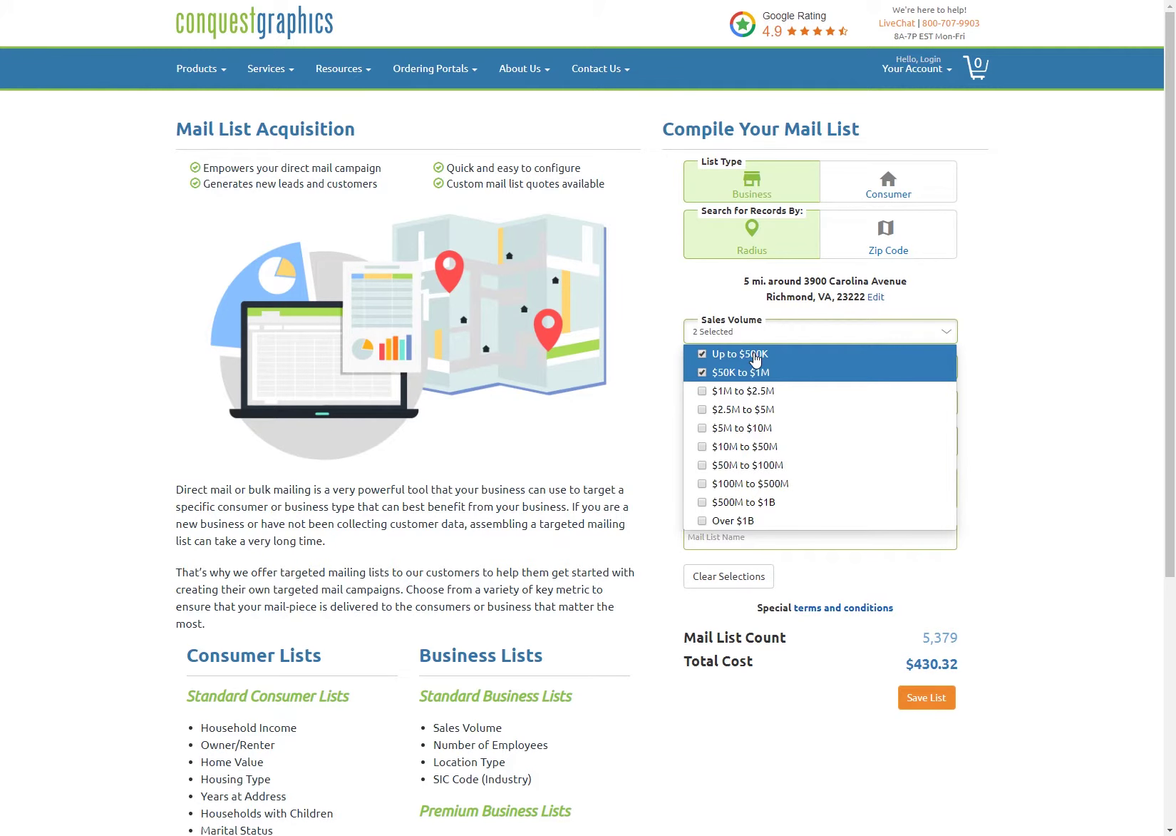
click(642, 465)
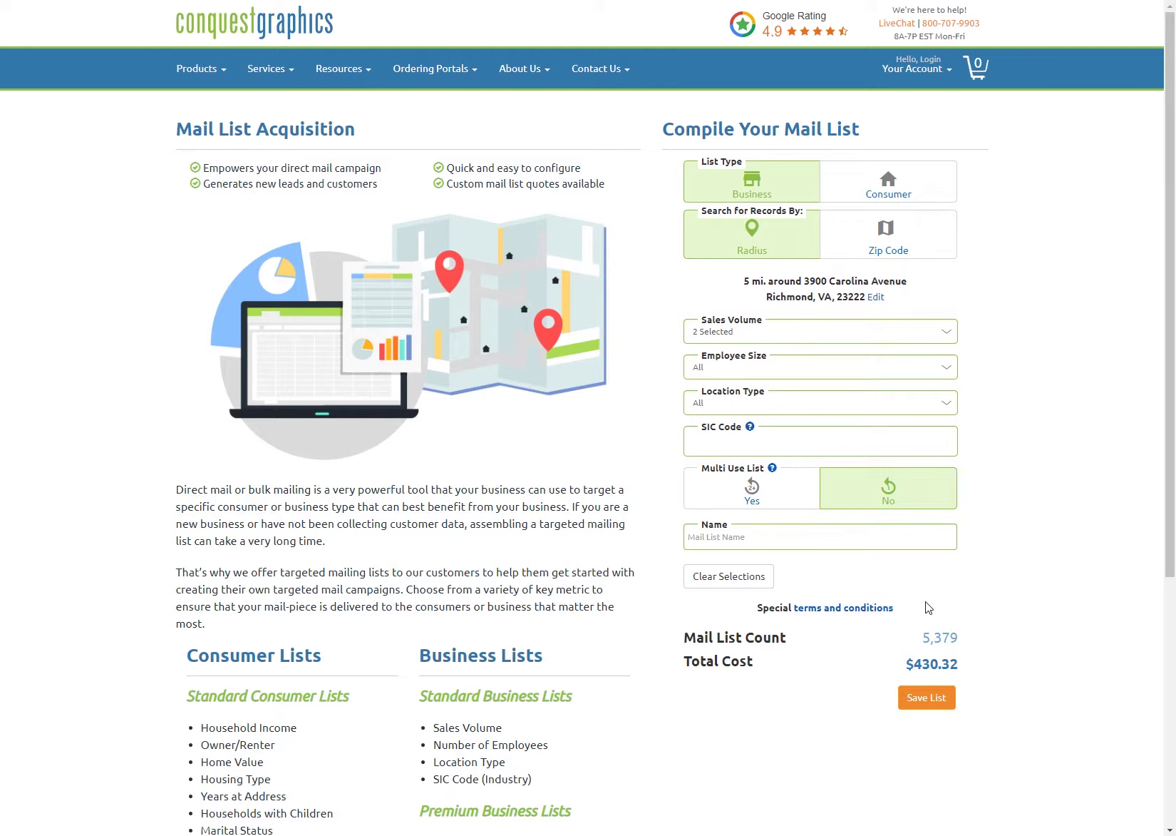
Step: Leave Employee Size and SIC Code empty, keeping the list at 5,379 records for $430.32
click(793, 368)
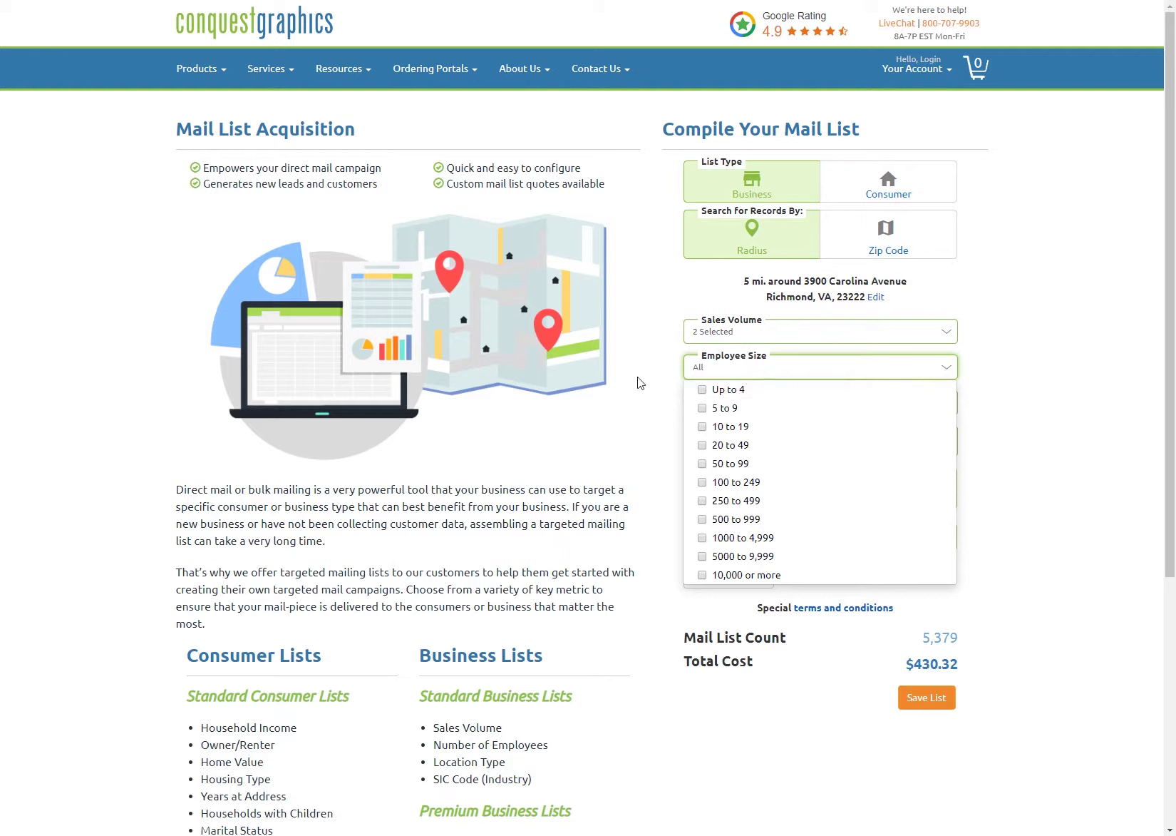
click(657, 413)
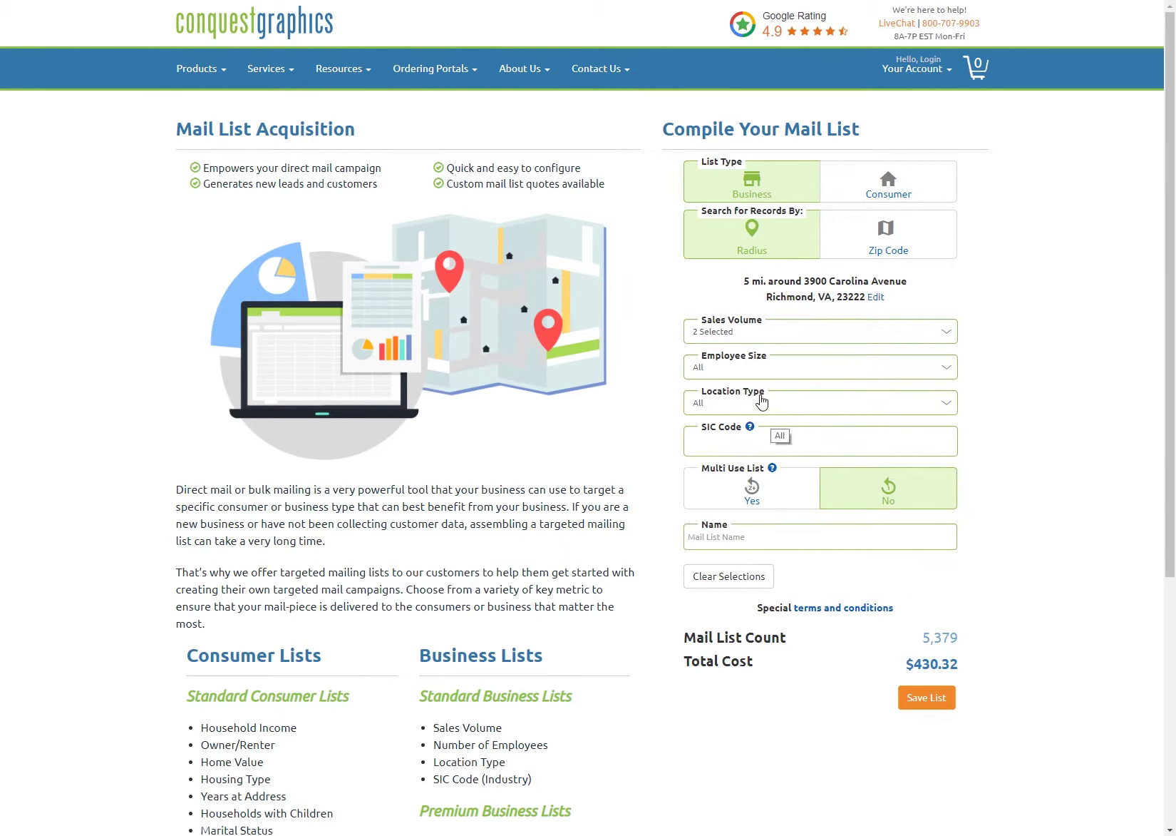
click(803, 430)
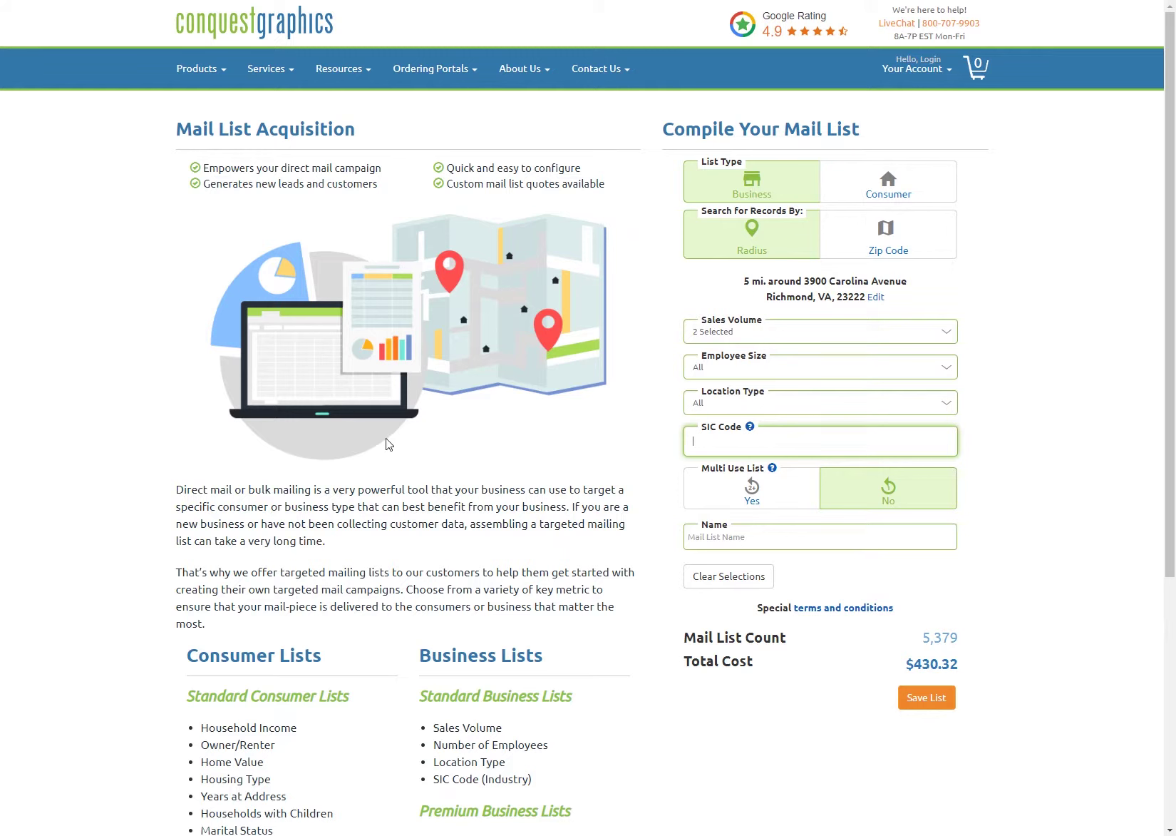
click(623, 525)
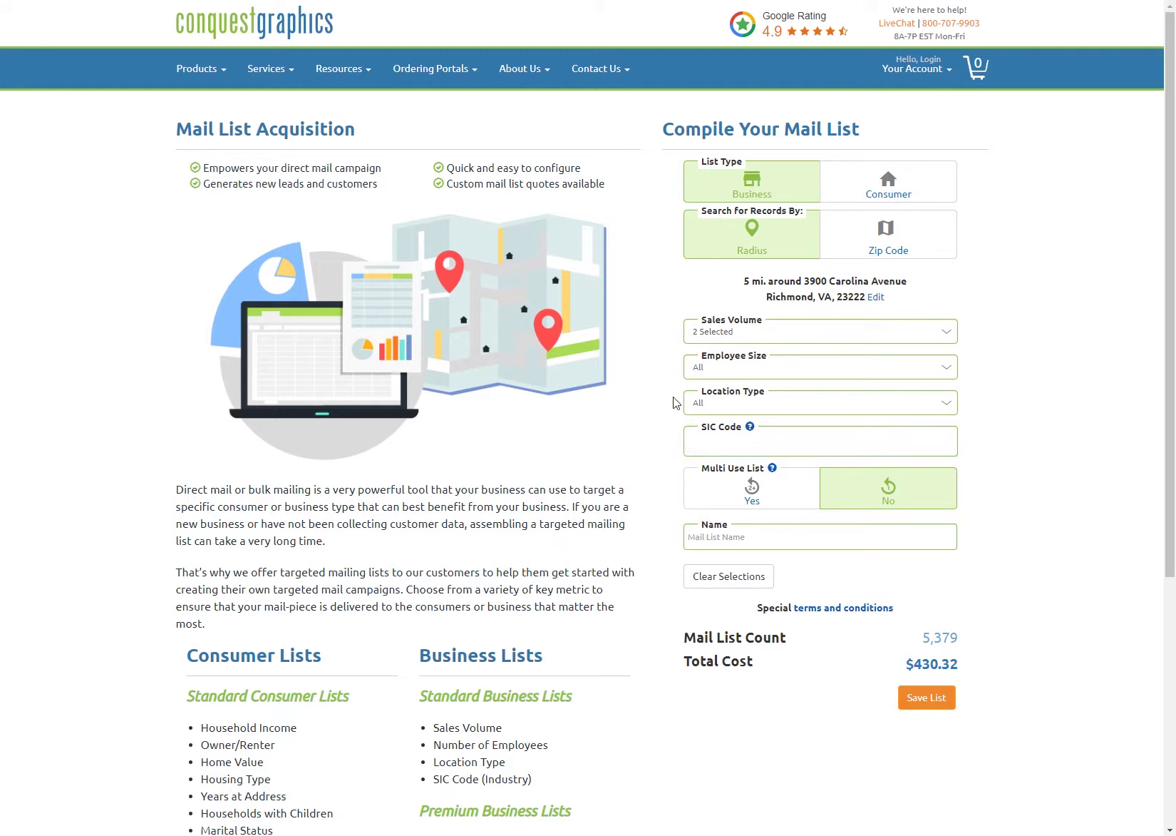
Step: Make it a Consumer list and check the count of 136,285 records costing $10,902.80
click(897, 186)
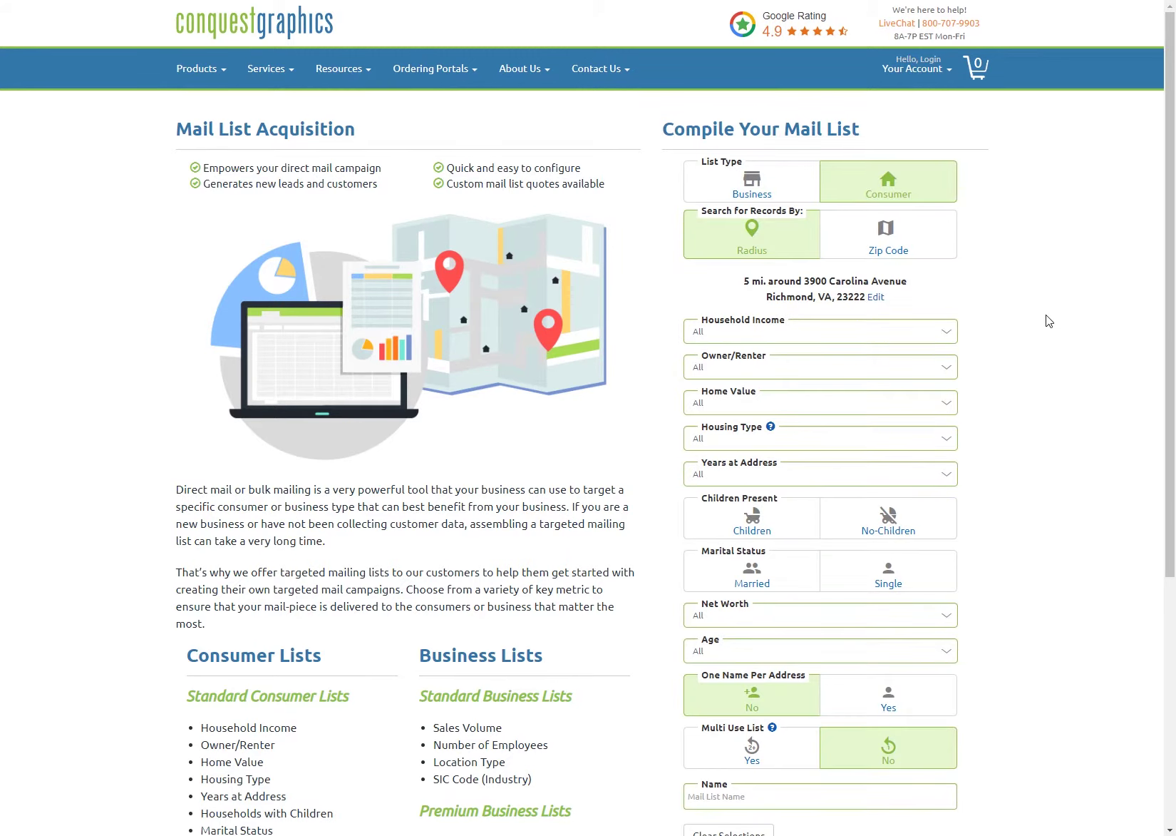
scroll(1046, 314, down, 1)
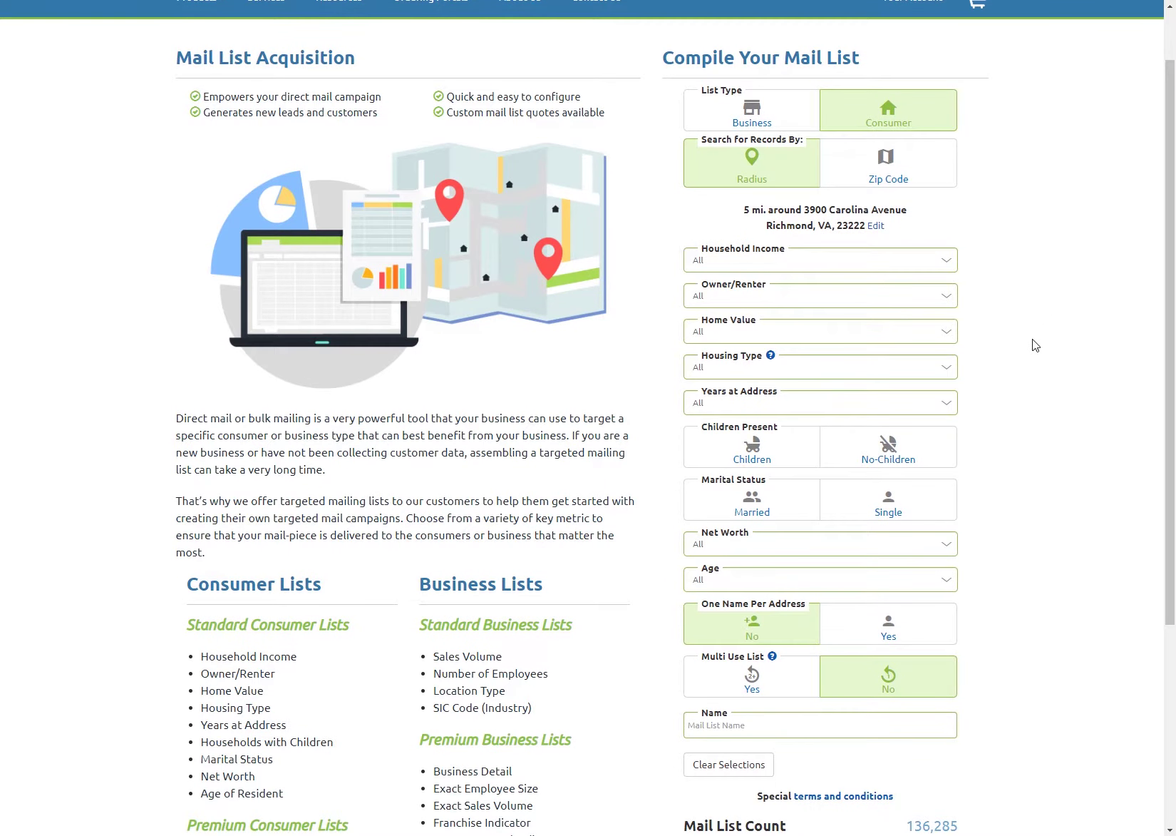
scroll(1035, 345, down, 1)
drag(973, 757, 913, 754)
click(938, 704)
scroll(1026, 523, up, 1)
scroll(1037, 516, down, 1)
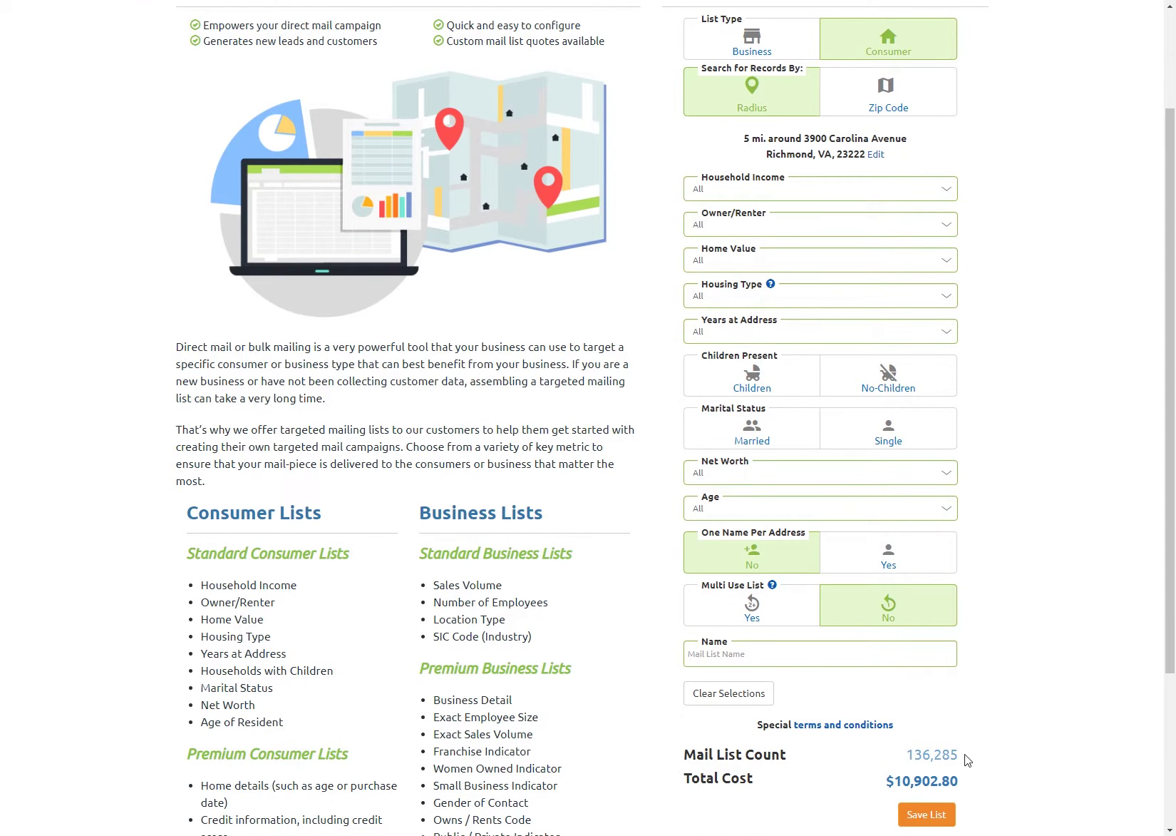
scroll(1014, 713, up, 2)
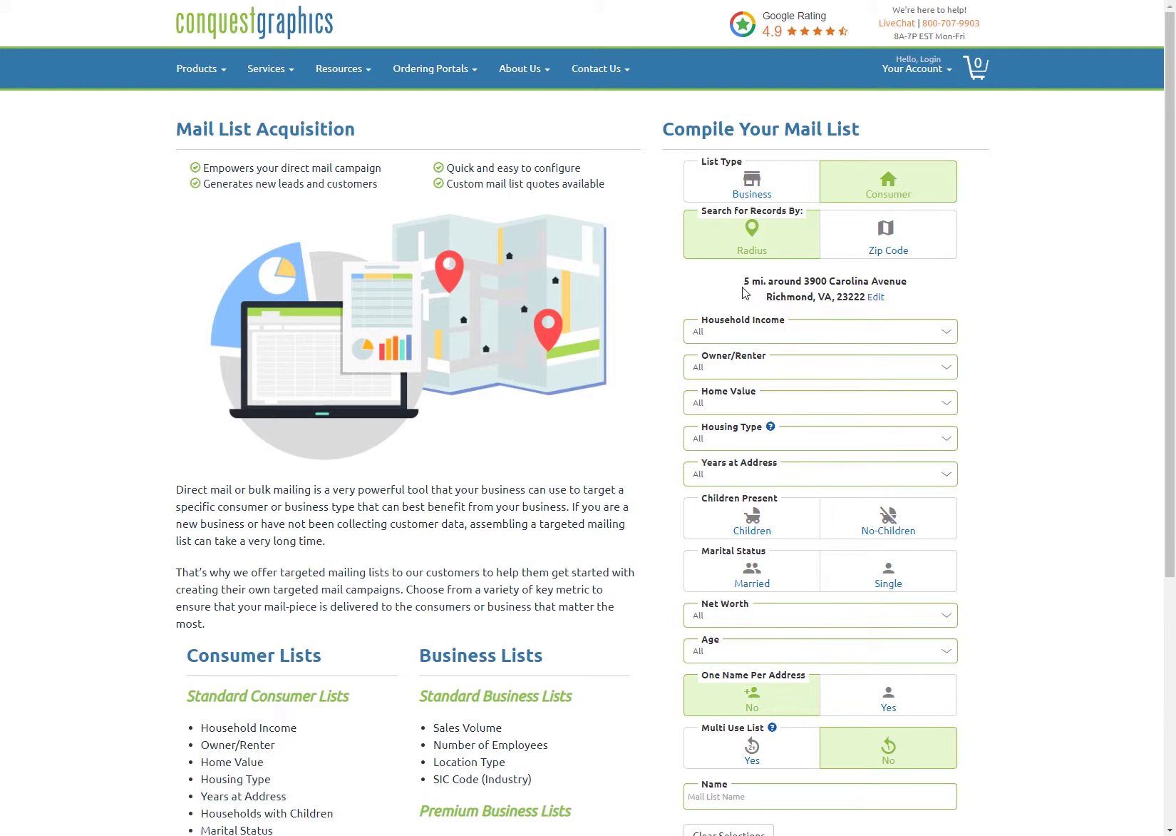
click(742, 338)
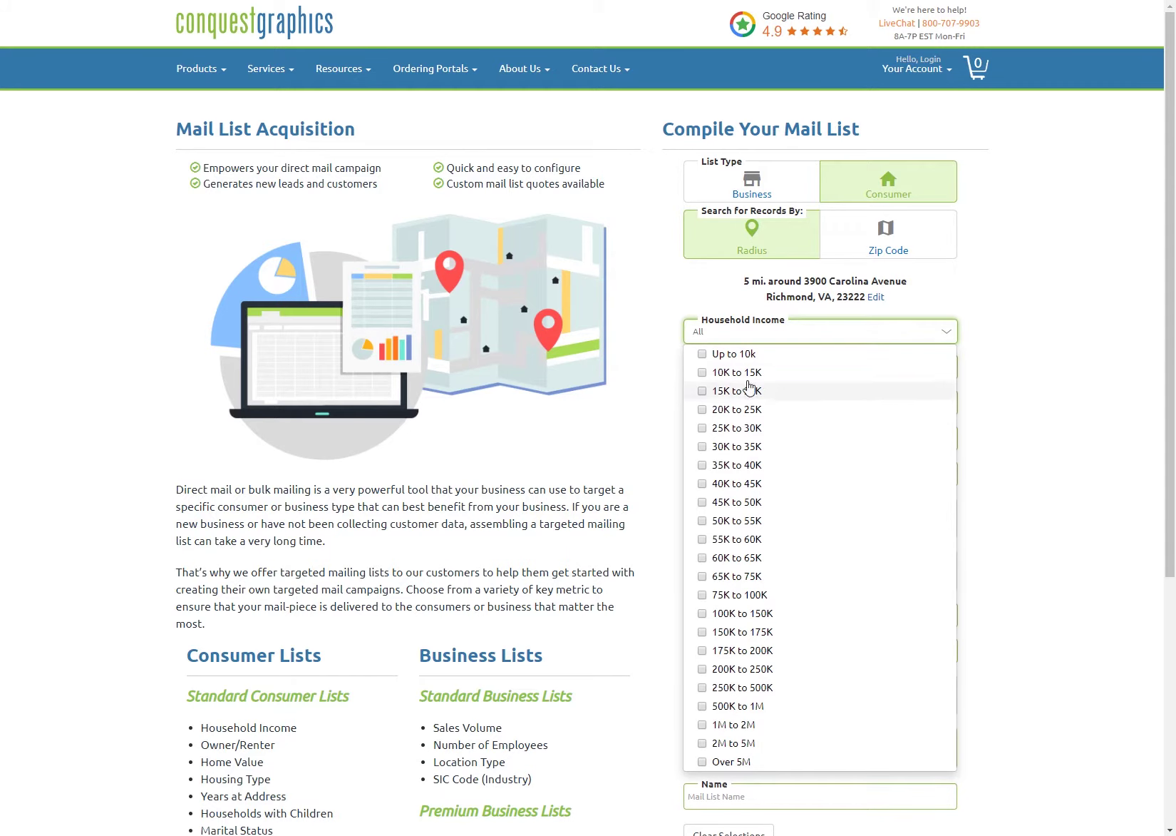
click(617, 505)
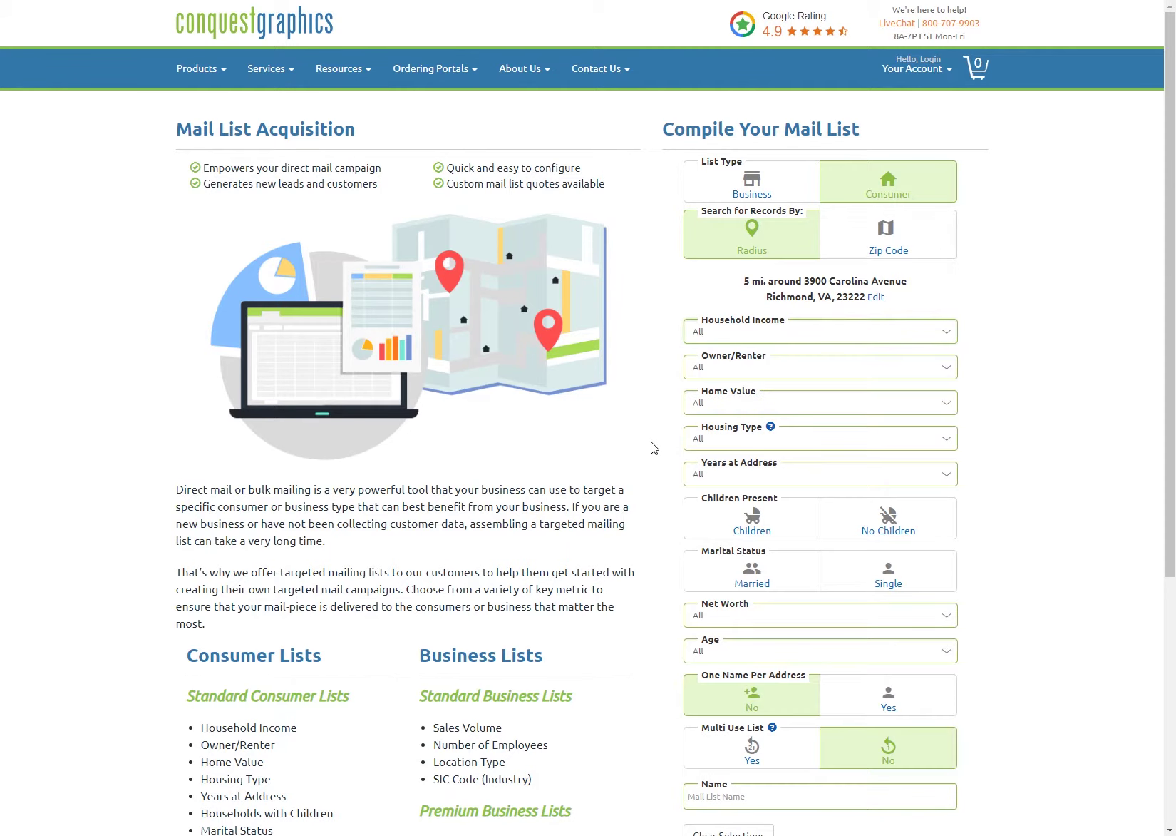
click(728, 372)
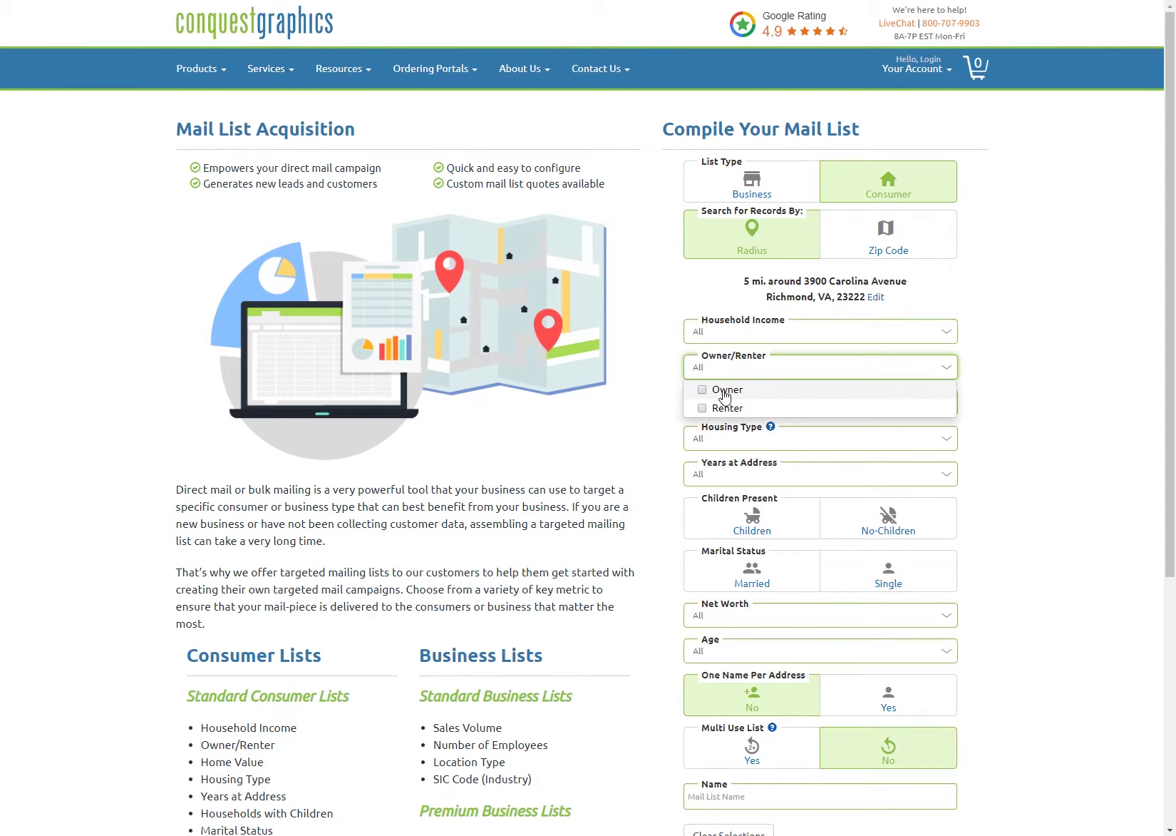
click(592, 469)
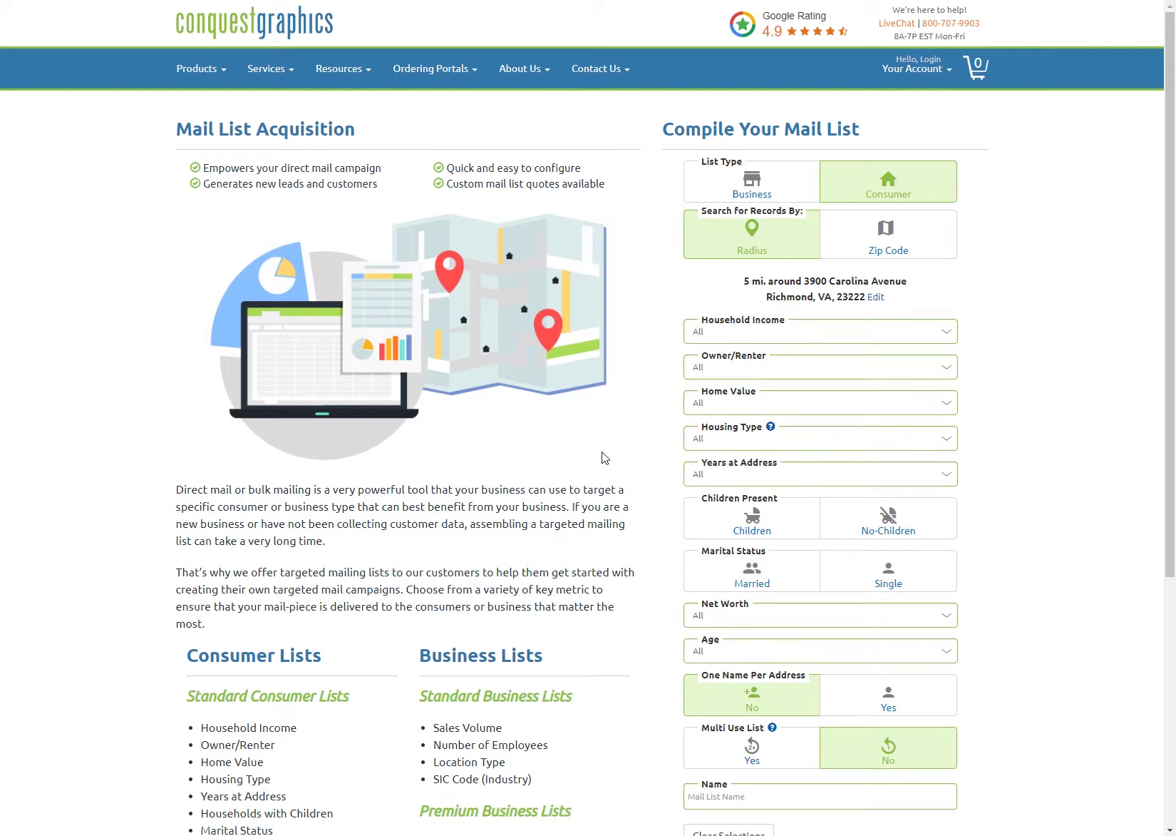
click(688, 400)
click(568, 468)
scroll(713, 602, down, 1)
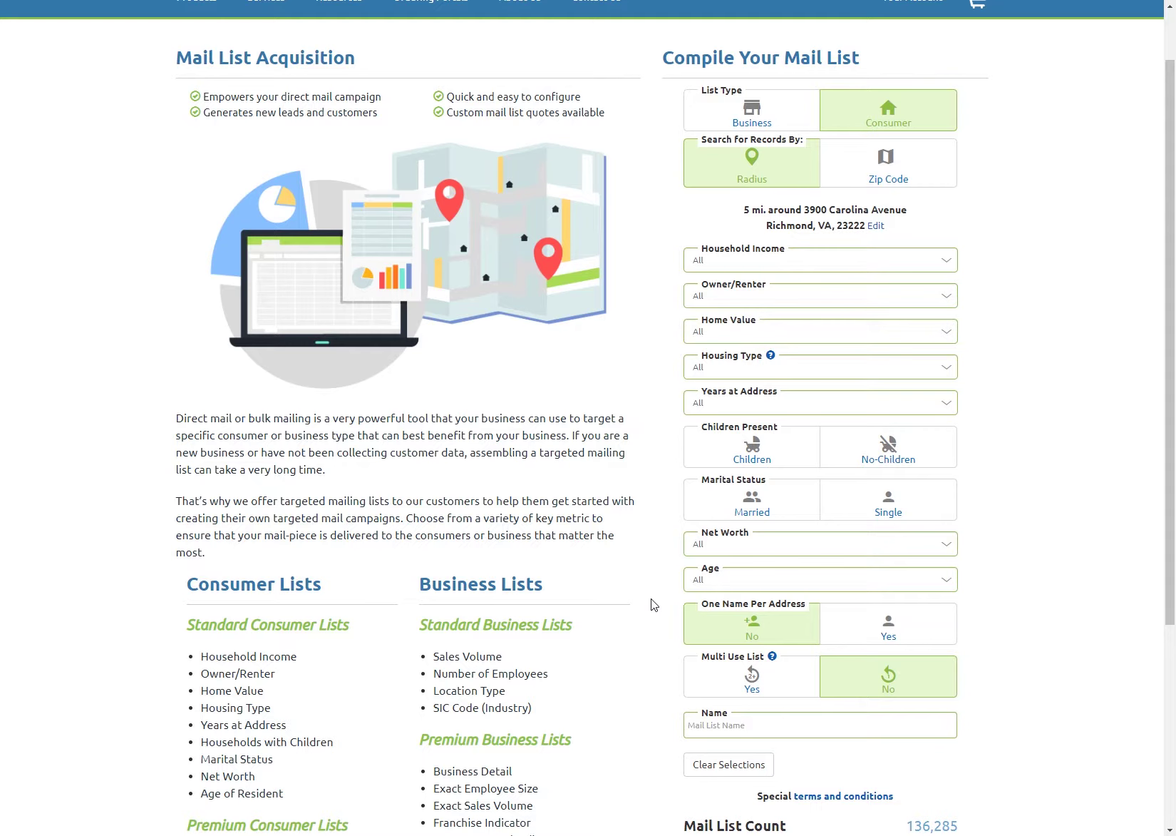
Step: Set One Name Per Address to Yes, review the 70,890-record total, and leave the list name blank
click(891, 628)
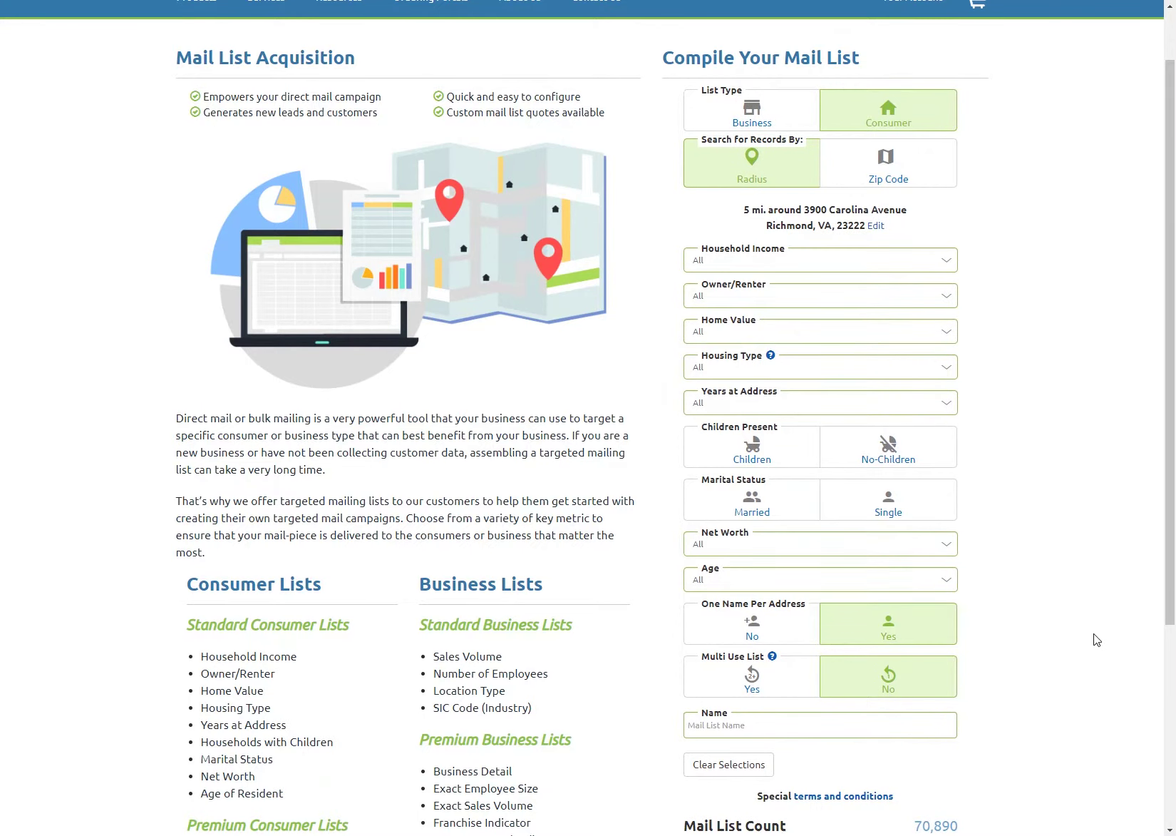
scroll(621, 613, down, 1)
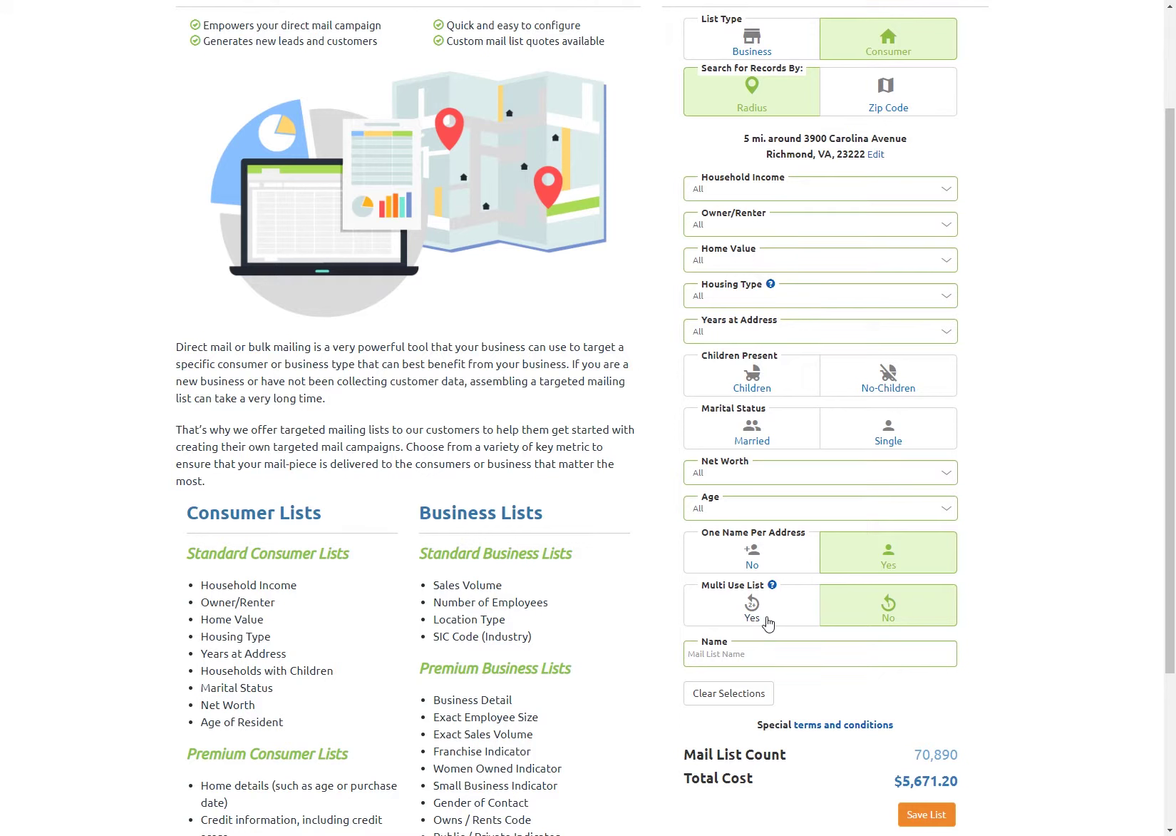
click(752, 649)
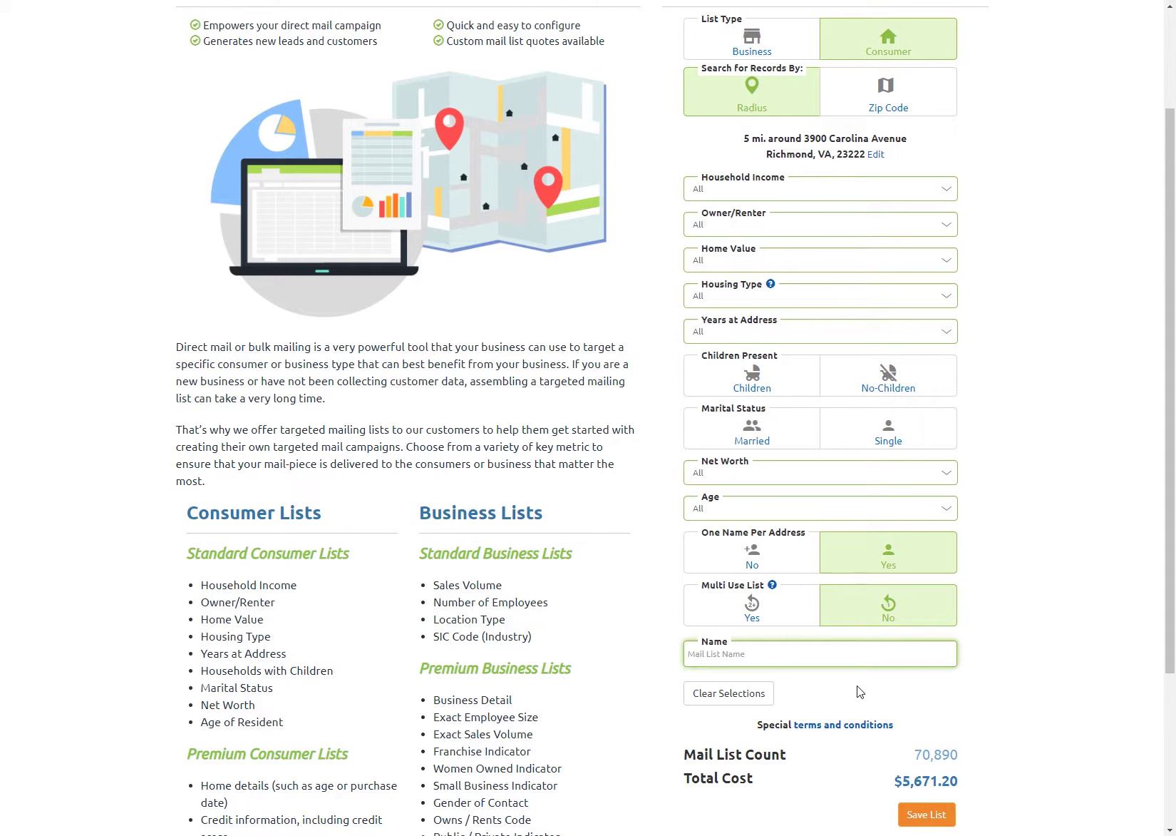
click(917, 698)
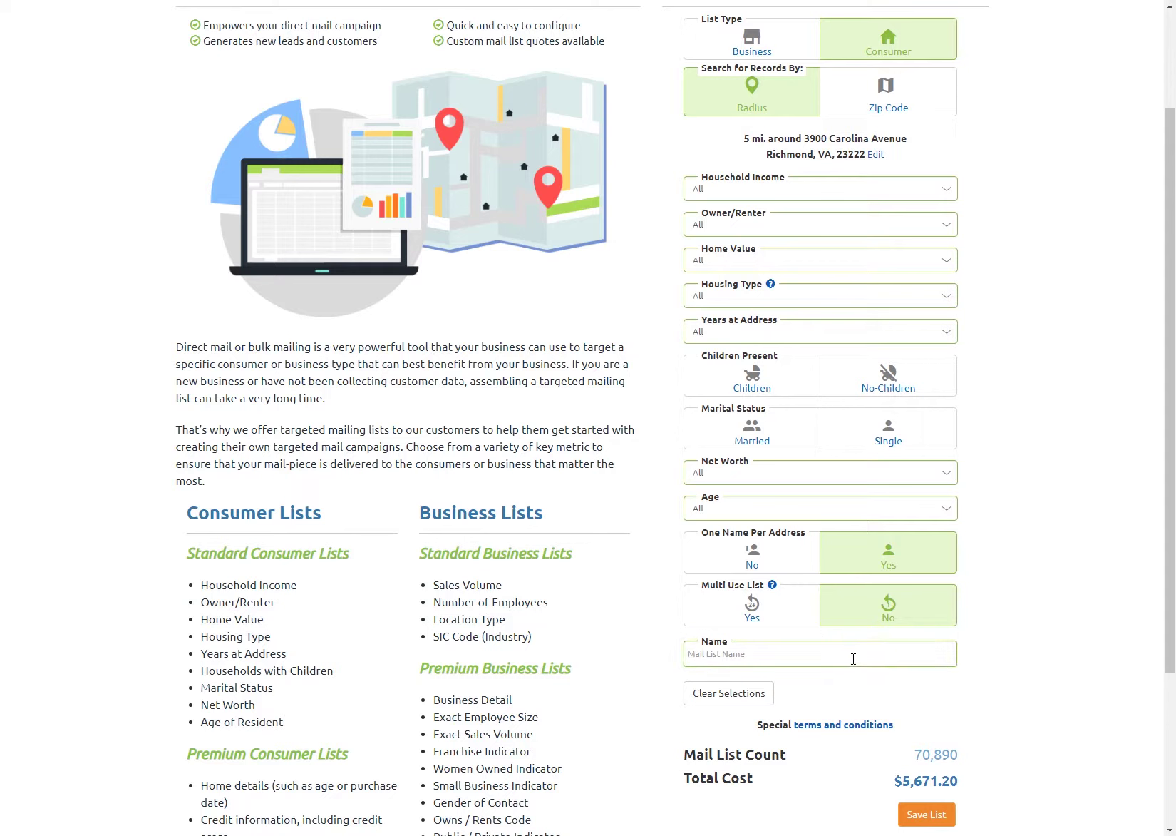